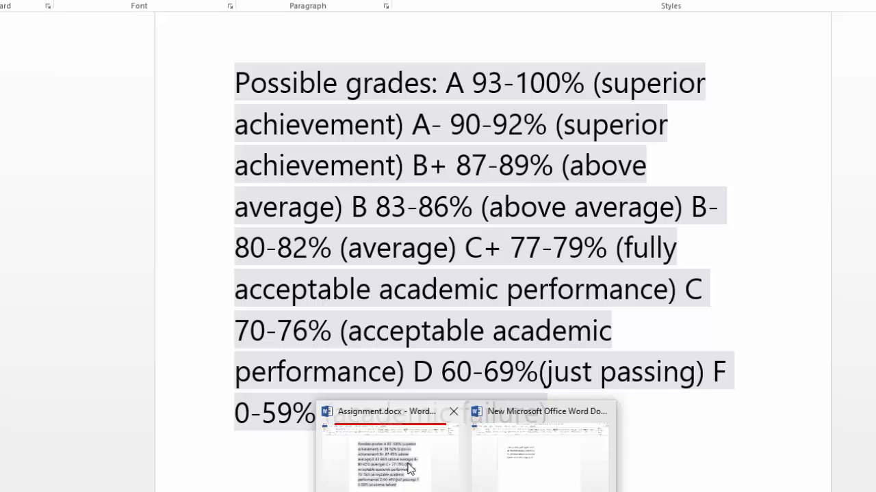
Step: Switch to the Assignment.docx document in Word to read the percentage ranges for the possible grades
{"action": "left_click", "coordinate": [409, 469]}
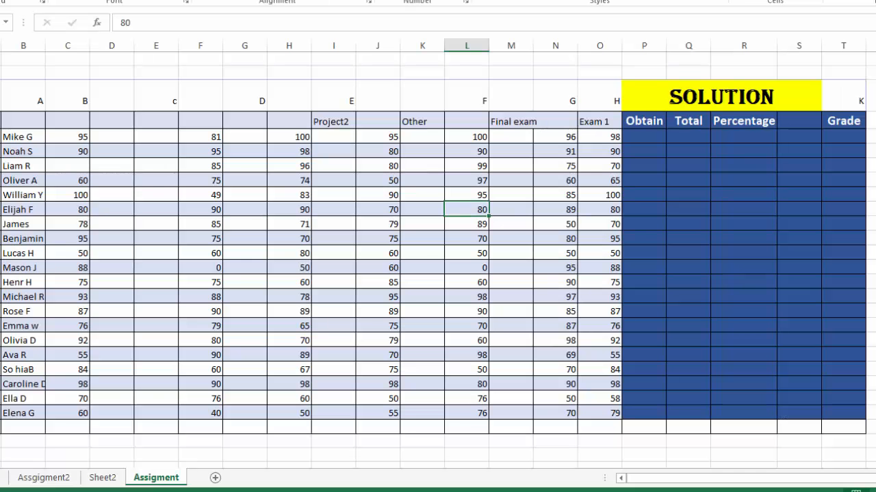
Step: Enter =SUM(C5:O5) in the first student's Obtain cell in the Excel Assigment sheet
{"action": "left_click", "coordinate": [520, 295]}
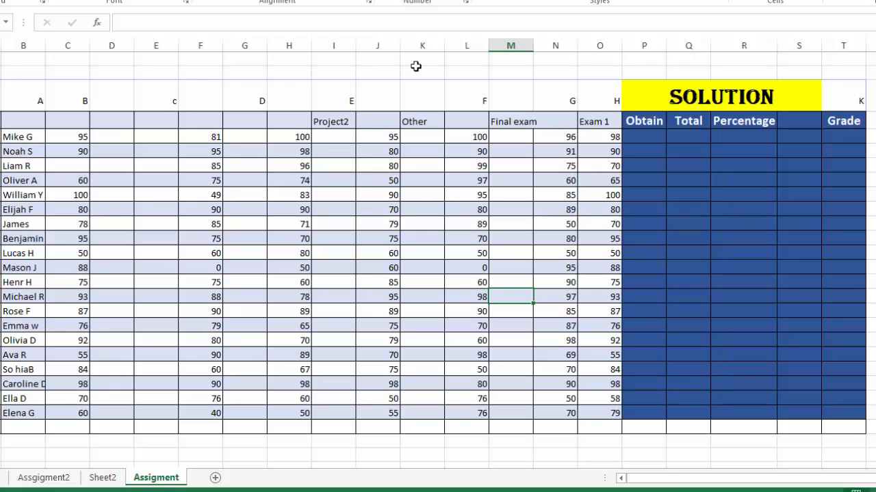
{"action": "left_click", "coordinate": [653, 137]}
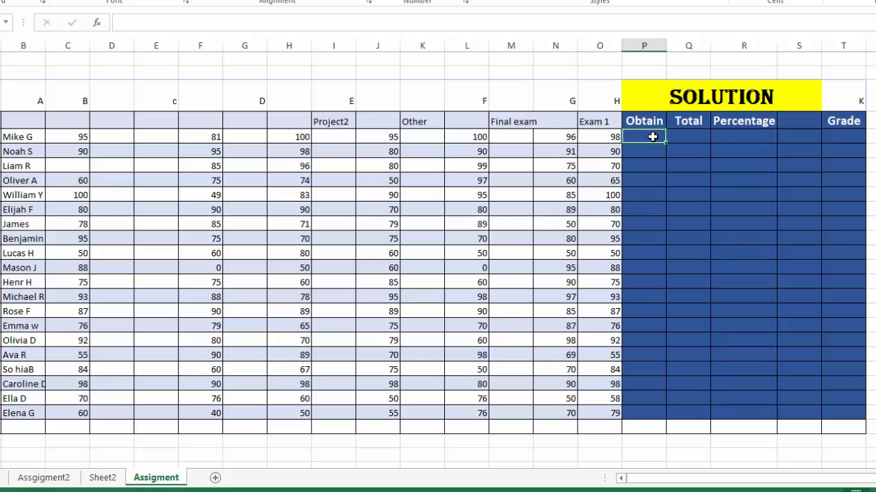
{"action": "left_click", "coordinate": [874, 491]}
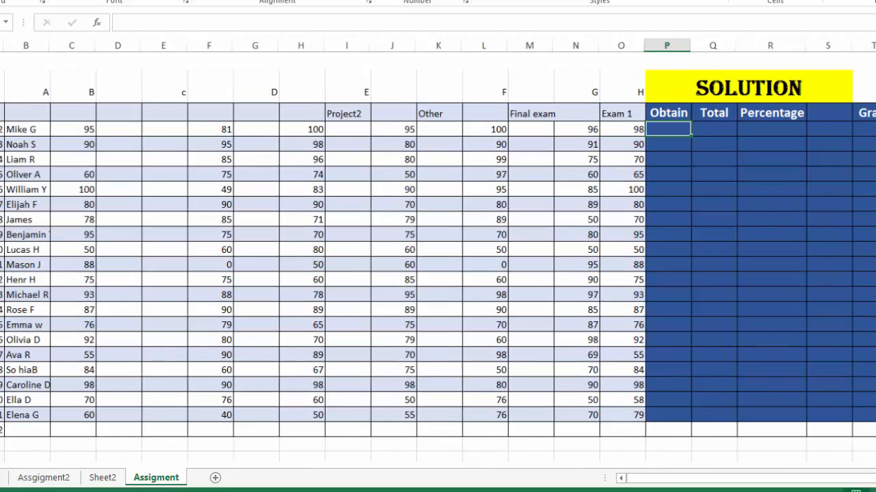
{"action": "left_click", "coordinate": [875, 491]}
{"action": "left_click", "coordinate": [875, 491]}
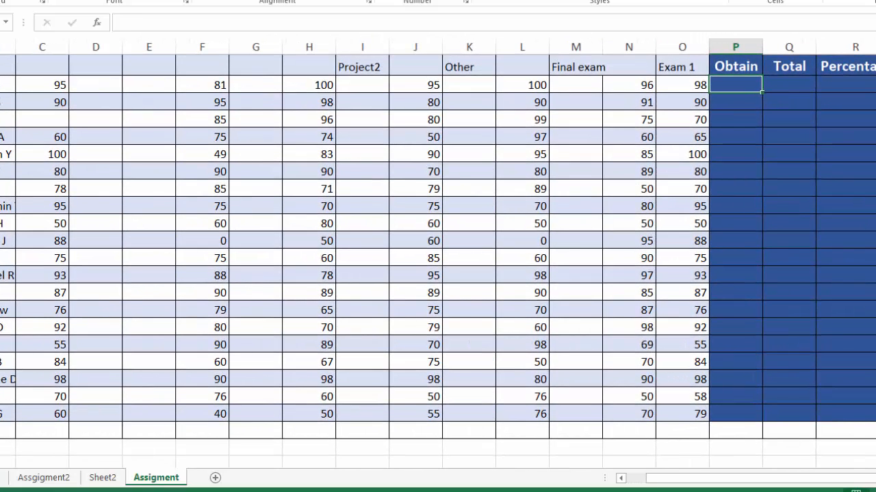
{"action": "scroll", "coordinate": [438, 260], "scroll_direction": "up", "scroll_amount": 1}
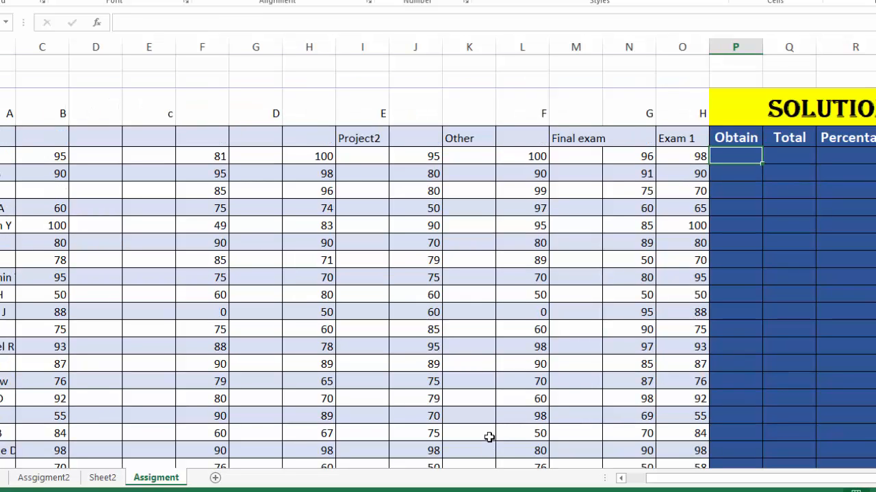
{"action": "key", "text": "alt+equal"}
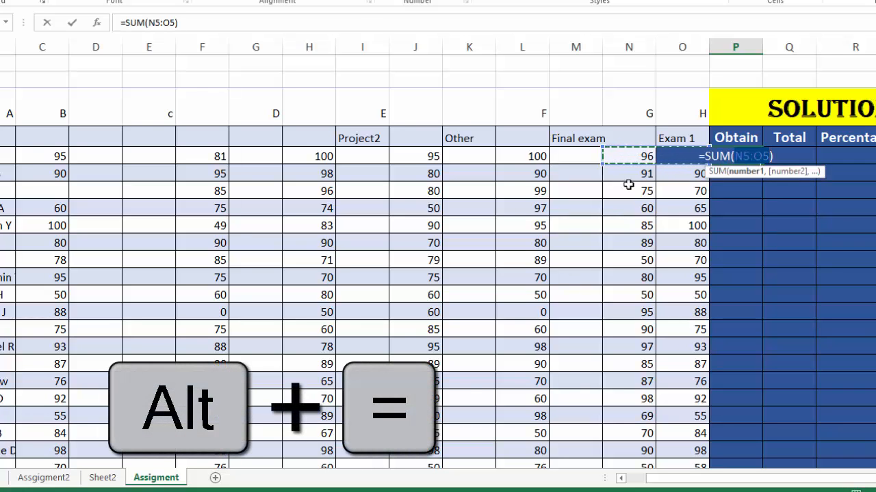
{"action": "left_click_drag", "start_coordinate": [605, 167], "coordinate": [40, 160]}
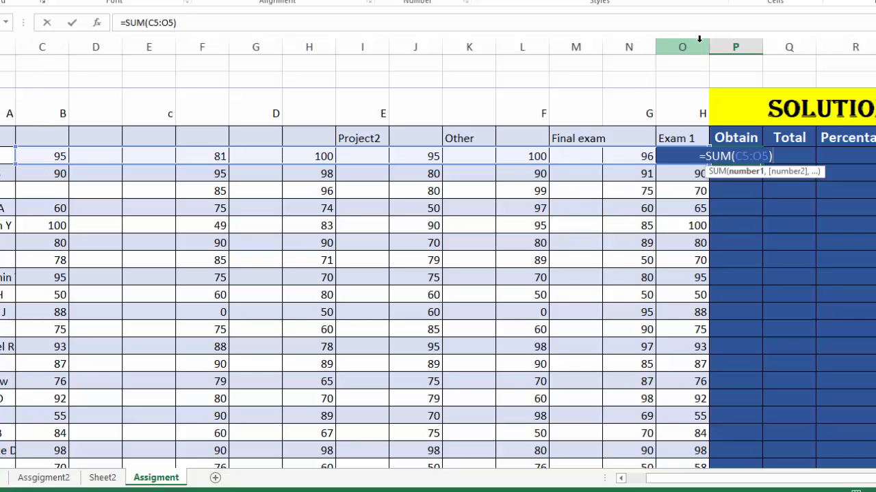
{"action": "key", "text": "Return"}
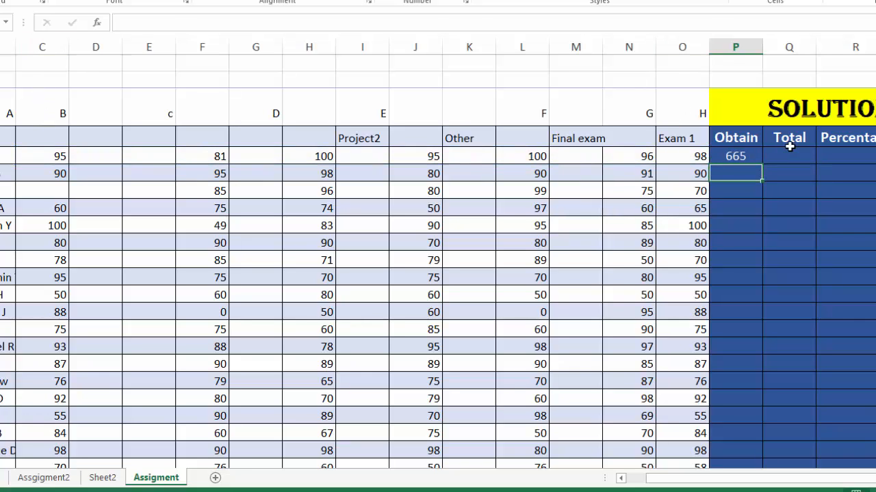
Step: Fill the Obtain sum formula down the column for all the students
{"action": "left_click", "coordinate": [746, 157]}
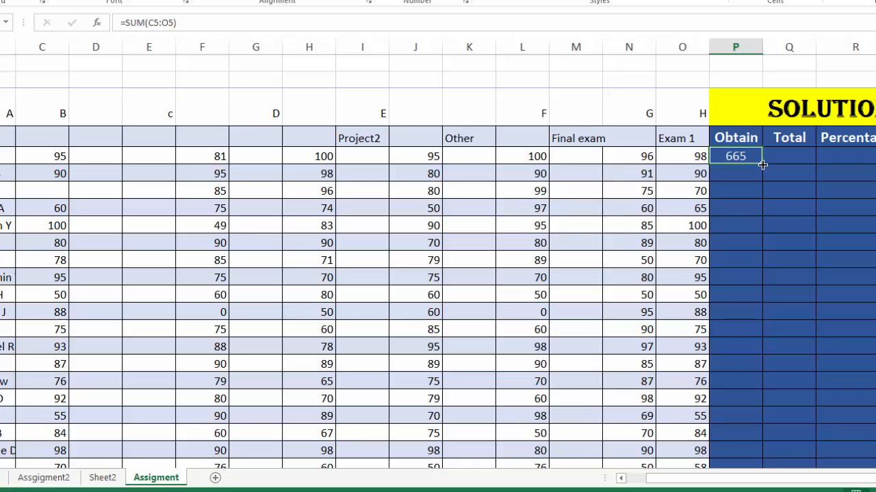
{"action": "double_click", "coordinate": [762, 166]}
{"action": "scroll", "coordinate": [846, 140], "scroll_direction": "down", "scroll_amount": 2}
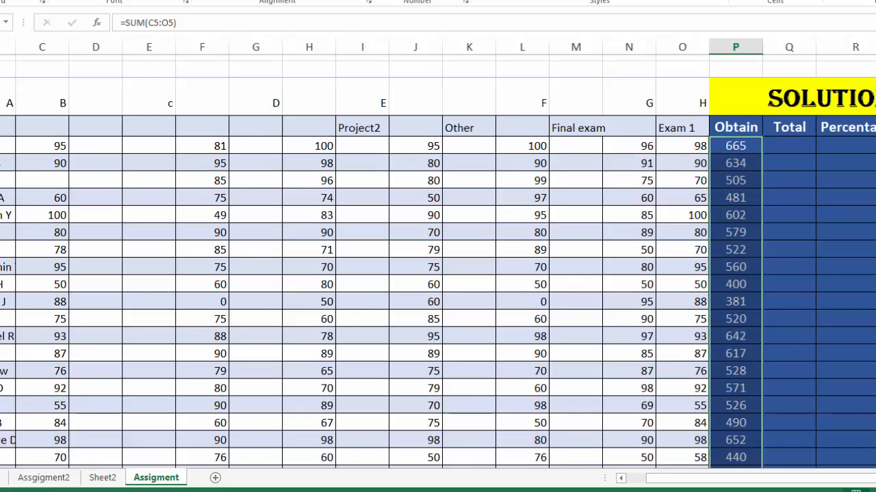
{"action": "scroll", "coordinate": [847, 139], "scroll_direction": "up", "scroll_amount": 1}
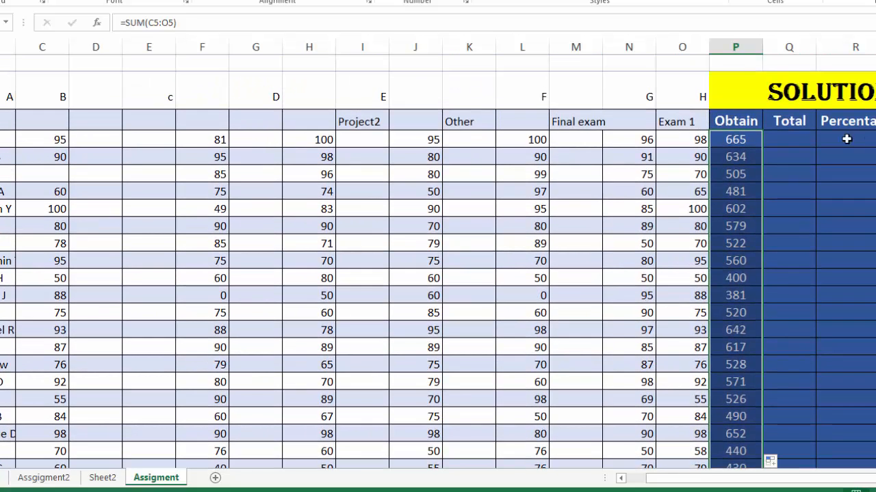
Step: Go through the first student's individual marks, and enter 700 as the student's Total
{"action": "left_click", "coordinate": [799, 139]}
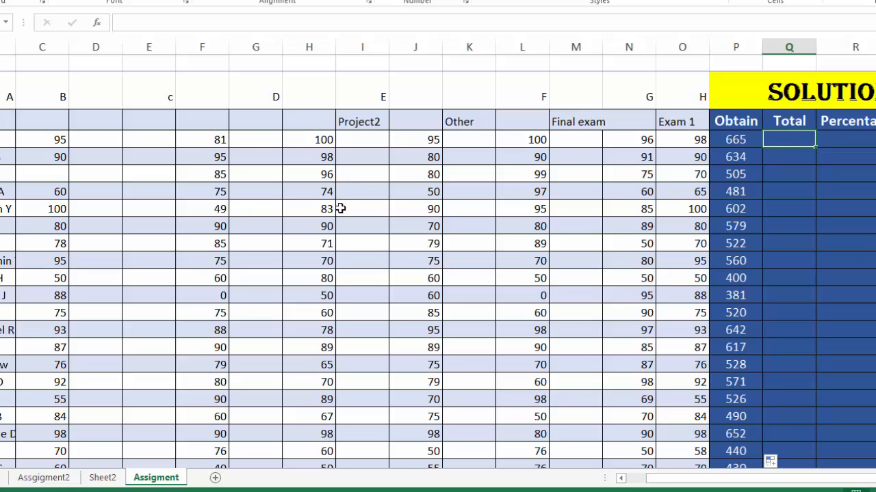
{"action": "left_click", "coordinate": [60, 140]}
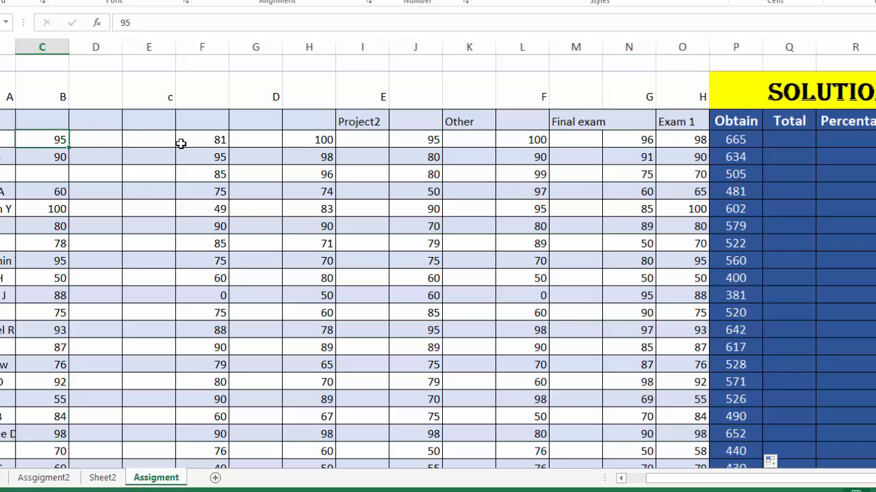
{"action": "left_click", "coordinate": [203, 140]}
{"action": "left_click", "coordinate": [327, 139], "text": "ctrl"}
{"action": "left_click", "coordinate": [415, 140]}
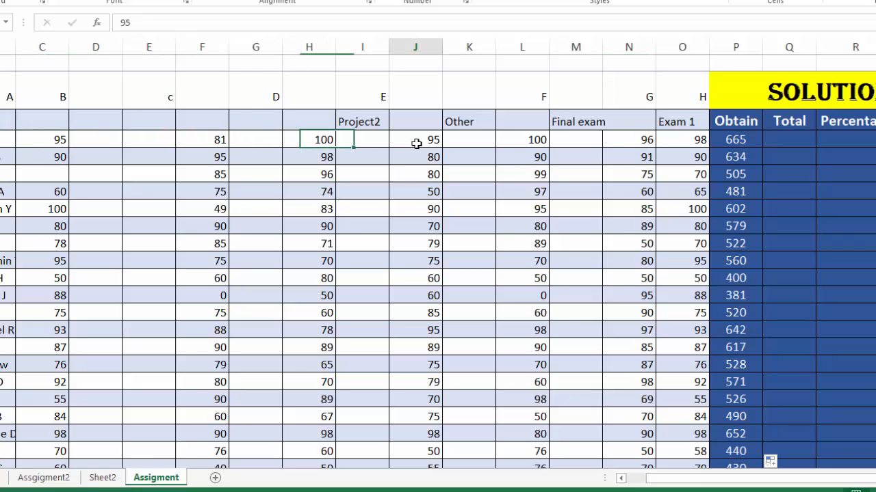
{"action": "left_click", "coordinate": [541, 139]}
{"action": "left_click", "coordinate": [629, 140]}
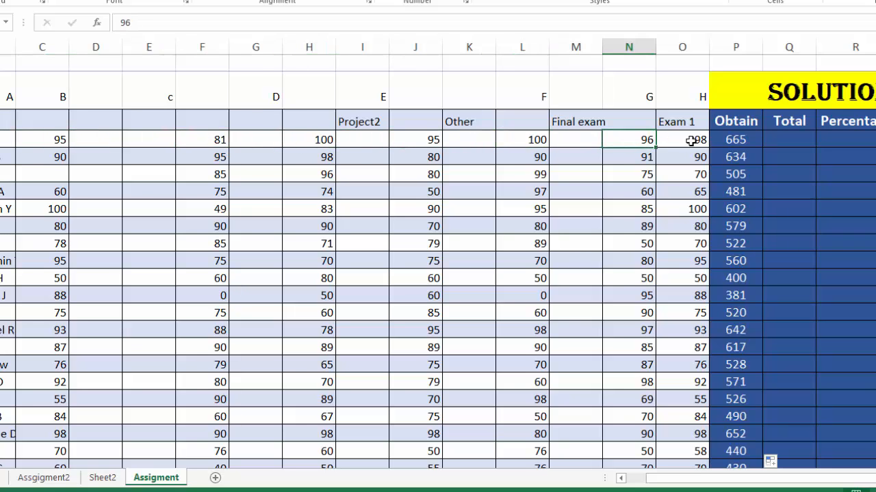
{"action": "left_click", "coordinate": [693, 139]}
{"action": "left_click", "coordinate": [775, 138]}
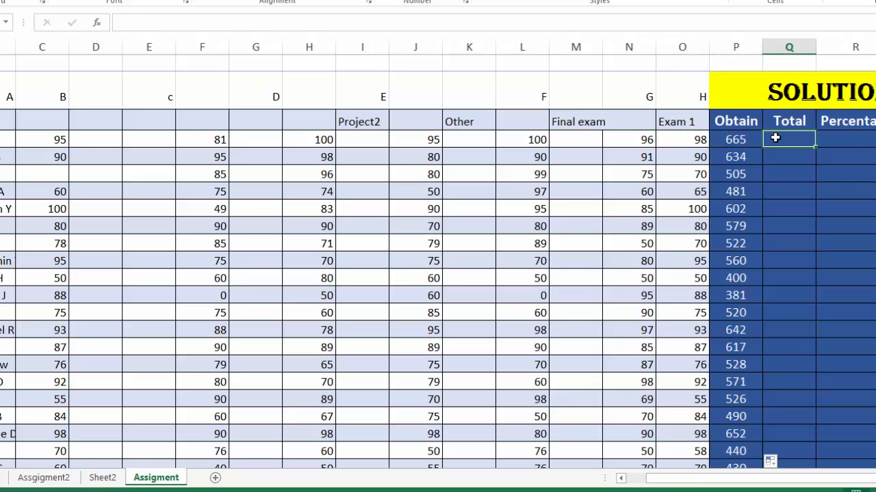
{"action": "type", "text": "700"}
{"action": "key", "text": "Return"}
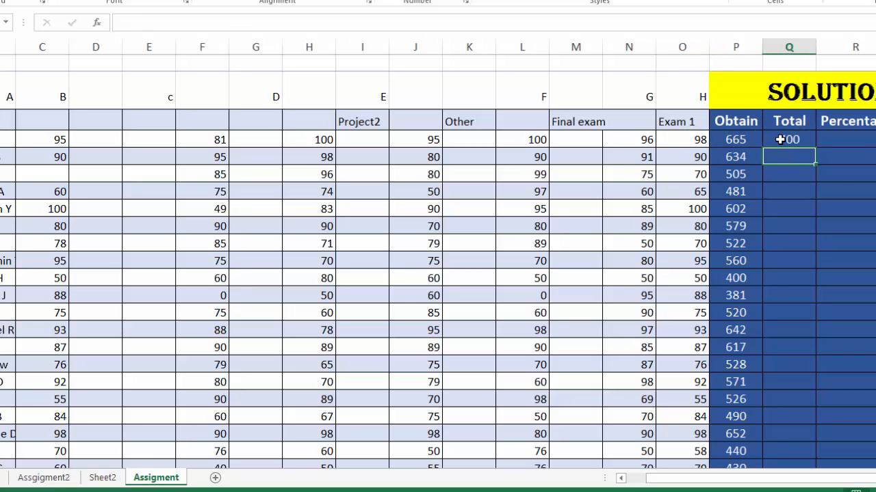
Step: Copy the Total value 700 down the column for all the students
{"action": "left_click", "coordinate": [781, 138]}
{"action": "double_click", "coordinate": [815, 147]}
{"action": "scroll", "coordinate": [814, 147], "scroll_direction": "down", "scroll_amount": 1}
{"action": "scroll", "coordinate": [814, 147], "scroll_direction": "up", "scroll_amount": 1}
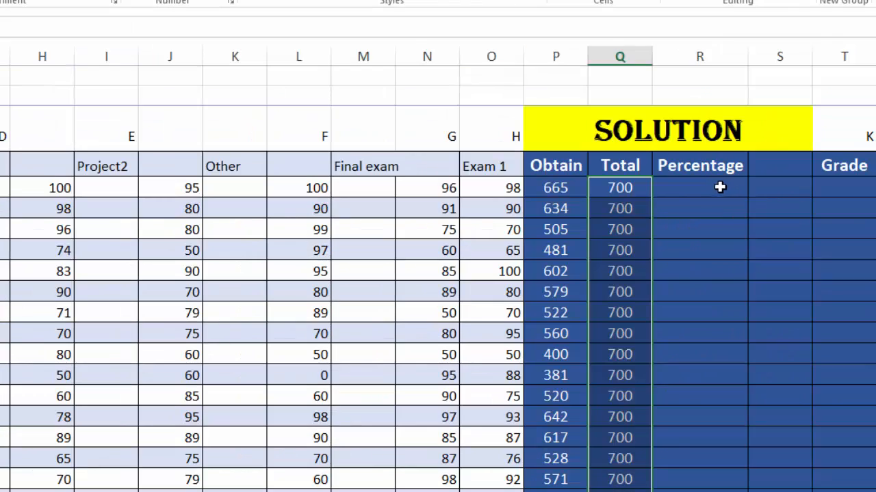
Step: Enter the formula =P5*100/Q5 in the first student's Percentage cell
{"action": "left_click", "coordinate": [870, 119]}
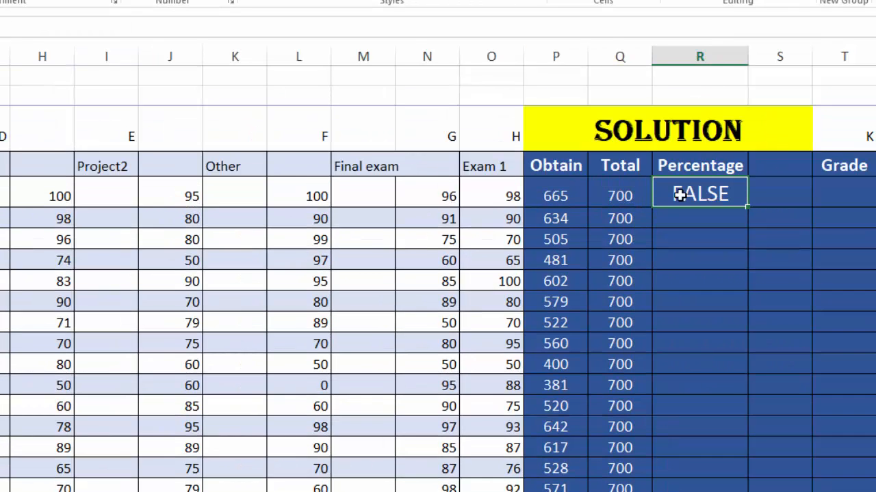
{"action": "type", "text": "="}
{"action": "left_click", "coordinate": [567, 192]}
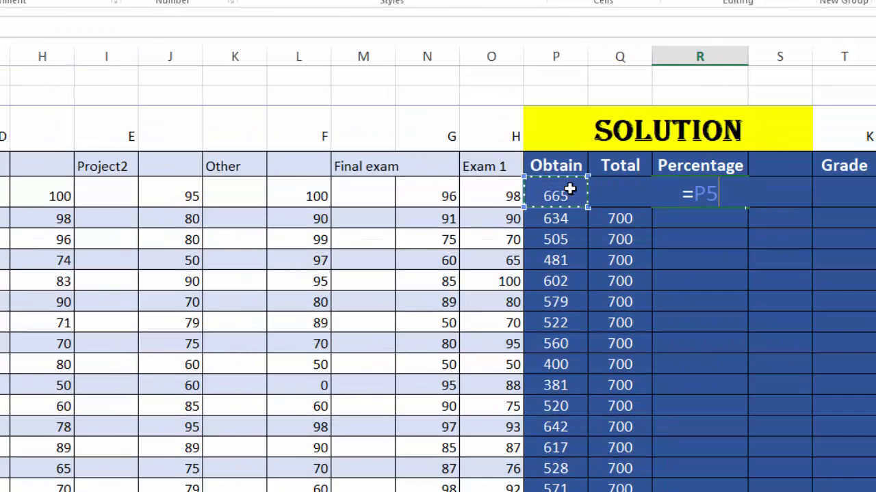
{"action": "type", "text": "*100"}
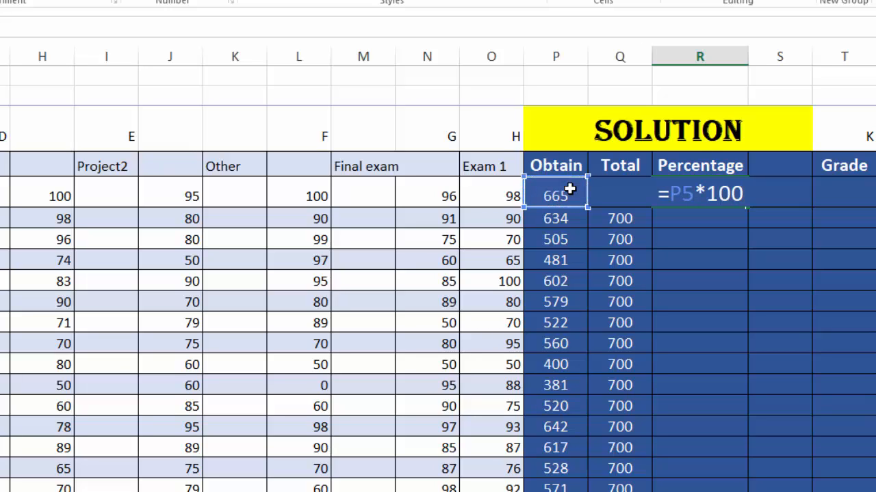
{"action": "type", "text": "/"}
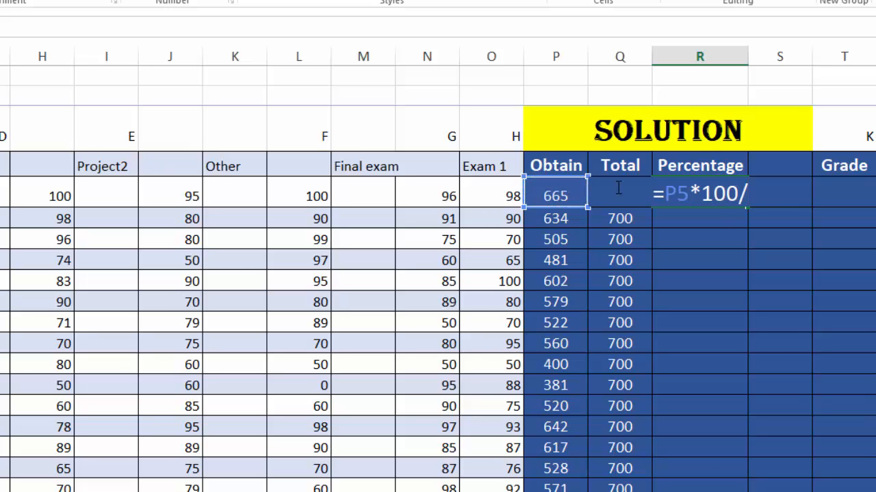
{"action": "left_click", "coordinate": [624, 165]}
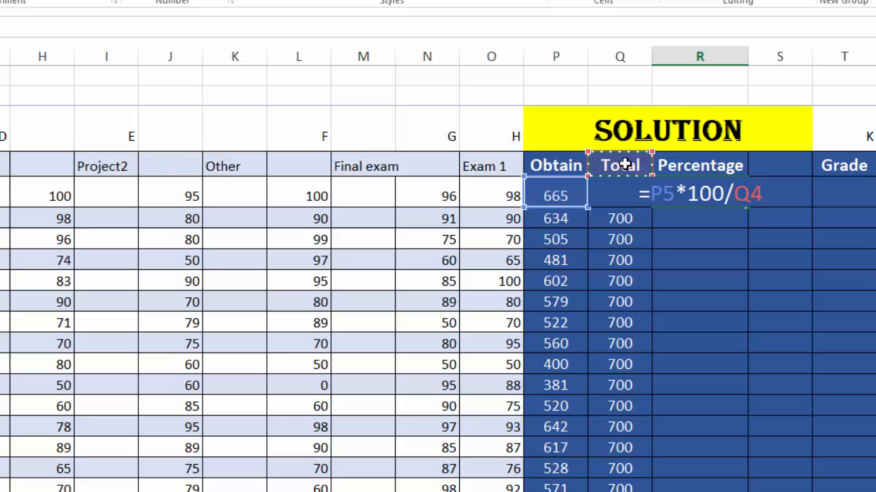
{"action": "key", "text": "Down"}
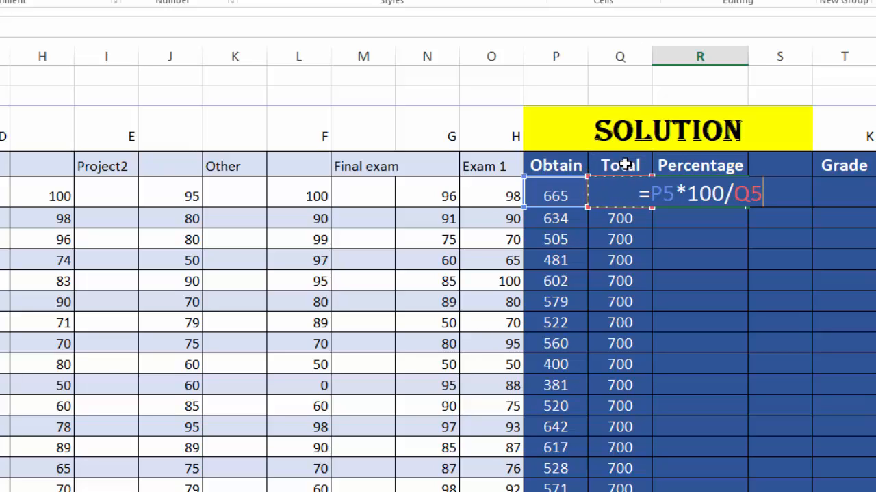
{"action": "key", "text": "Return"}
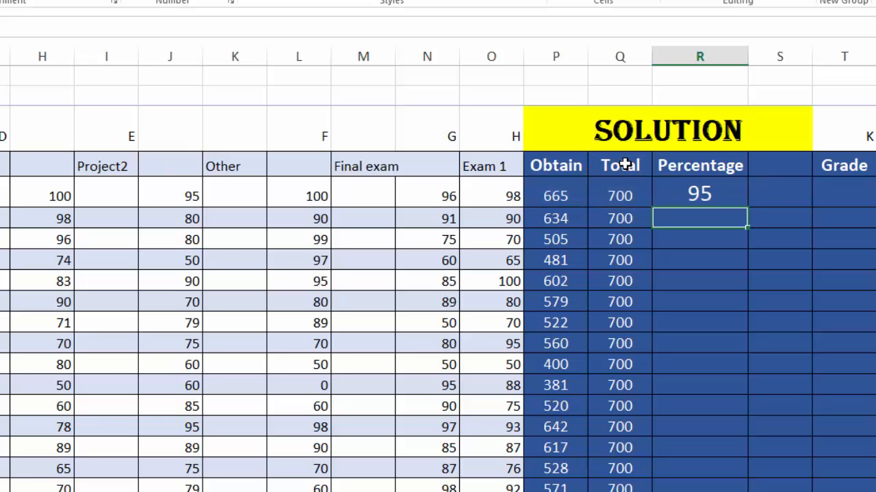
Step: Fill the Percentage formula down the column for all the students
{"action": "left_click", "coordinate": [713, 194]}
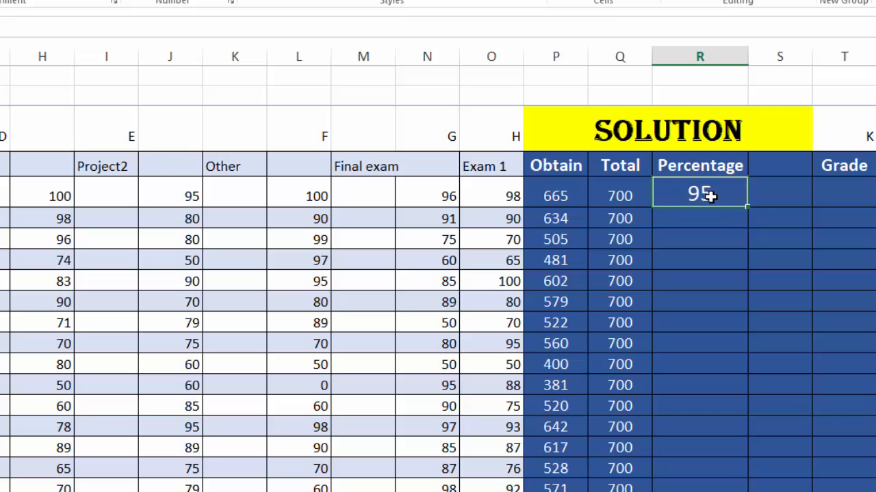
{"action": "double_click", "coordinate": [749, 210]}
{"action": "left_click_drag", "start_coordinate": [874, 136], "coordinate": [874, 142]}
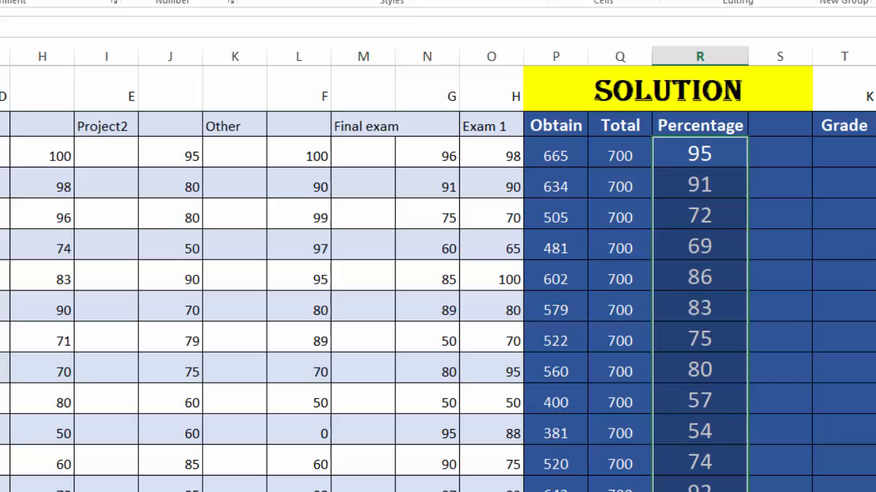
Step: Narrow the blank column between Percentage and Grade, and begin a formula in the first Grade cell
{"action": "left_click", "coordinate": [837, 164]}
{"action": "left_click_drag", "start_coordinate": [815, 59], "coordinate": [763, 59]}
{"action": "type", "text": "="}
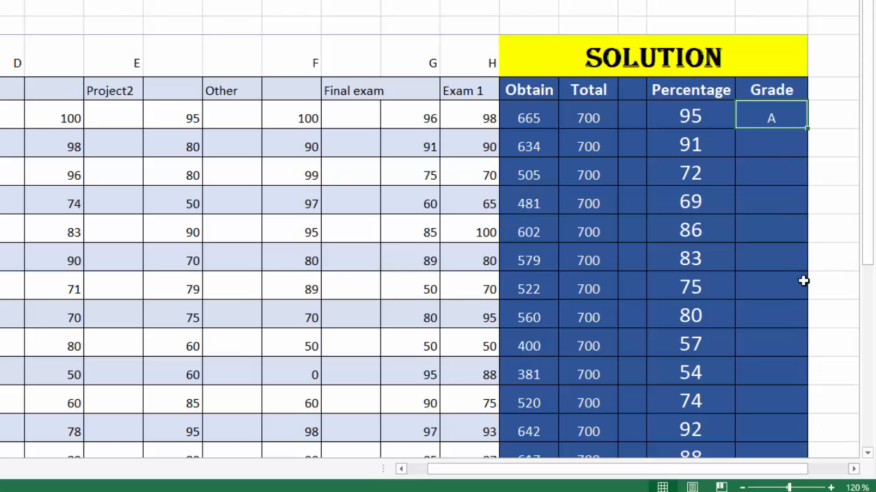
Step: Set the first Grade cell's nested IF on S5: 93 A+, 90 A, 89 B+, 83 B, 80 B-, 77 C+, 70 C, 60 D, otherwise Fail
{"action": "left_click", "coordinate": [831, 488]}
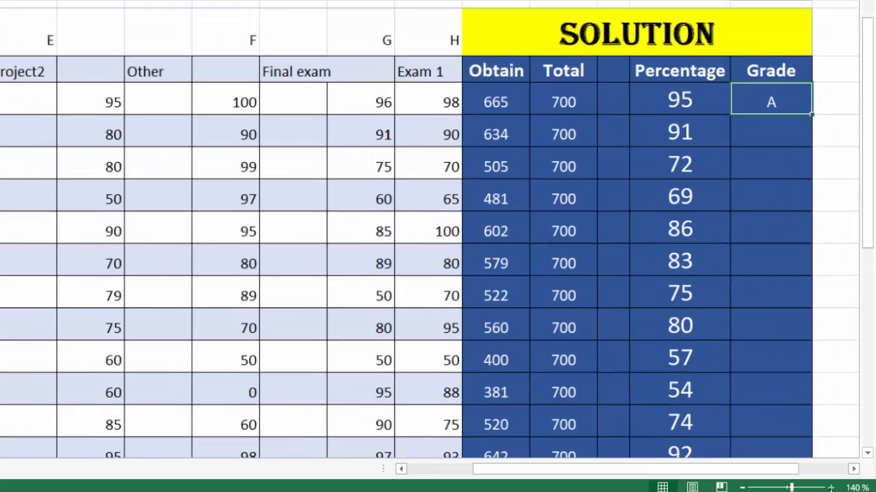
{"action": "left_click", "coordinate": [831, 488]}
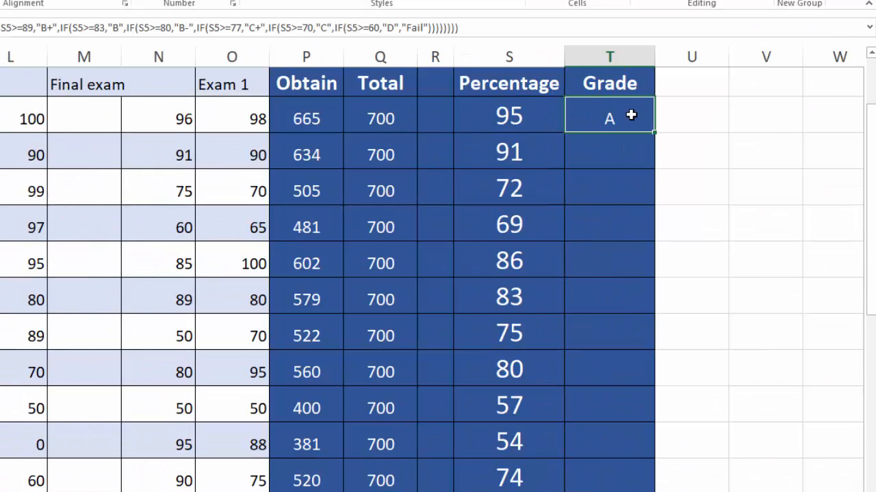
{"action": "double_click", "coordinate": [611, 117]}
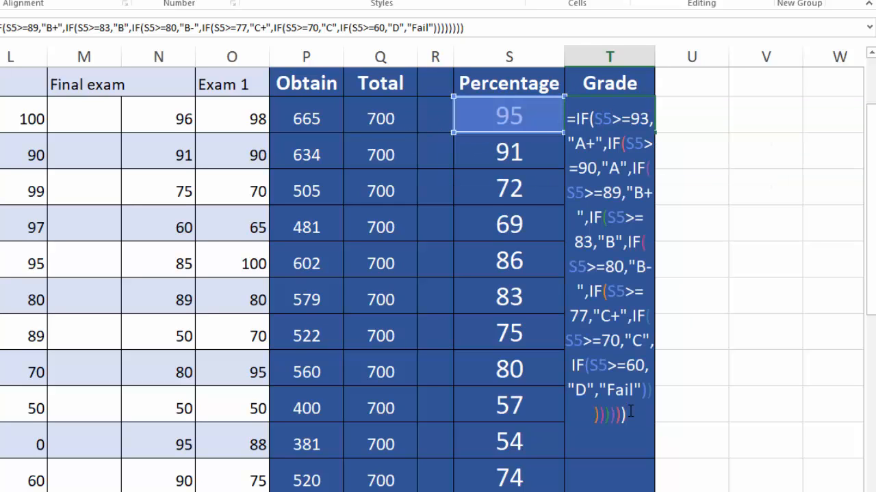
{"action": "key", "text": "Return"}
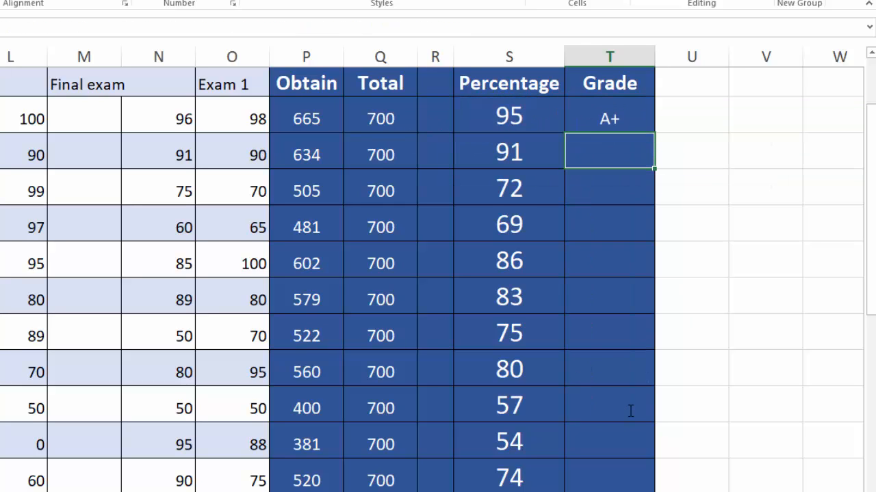
Step: Fill the nested IF grade formula down the Grade column for all the students
{"action": "left_click", "coordinate": [593, 121]}
{"action": "double_click", "coordinate": [654, 134]}
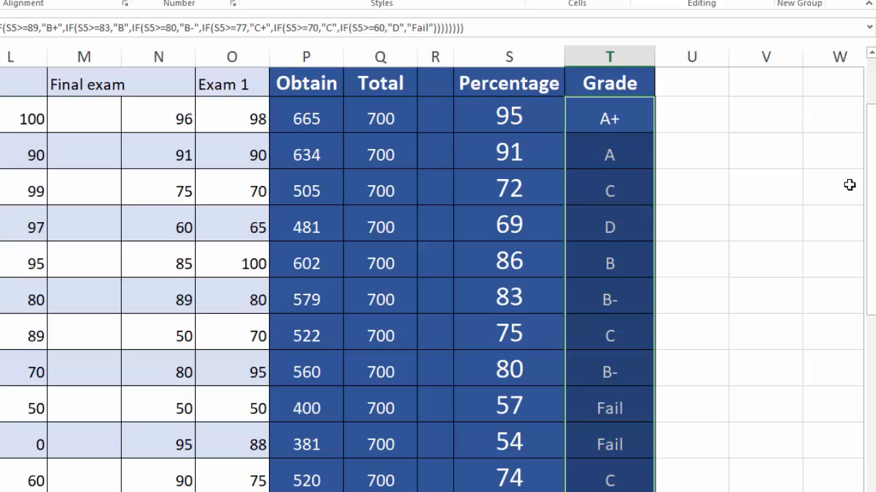
{"action": "left_click_drag", "start_coordinate": [870, 193], "coordinate": [875, 133]}
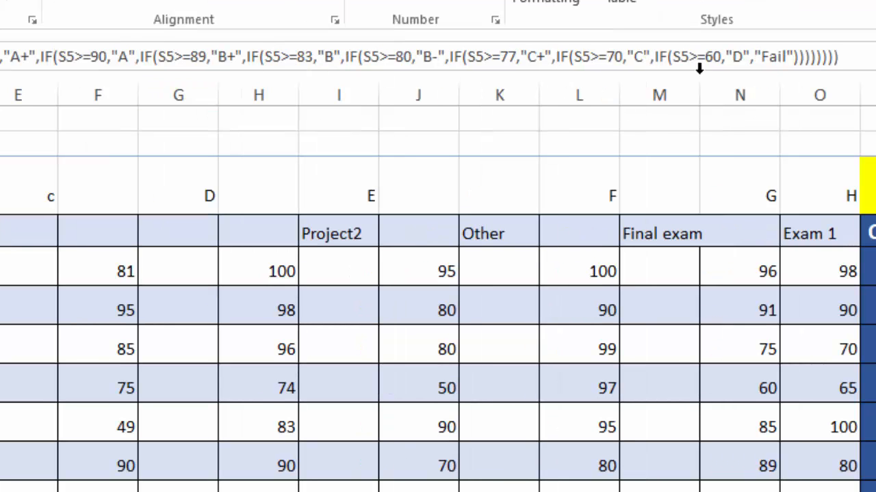
Step: Examine the percentage formula and the nested IF grade formula in the first student's Percentage and Grade cells
{"action": "left_click", "coordinate": [865, 48]}
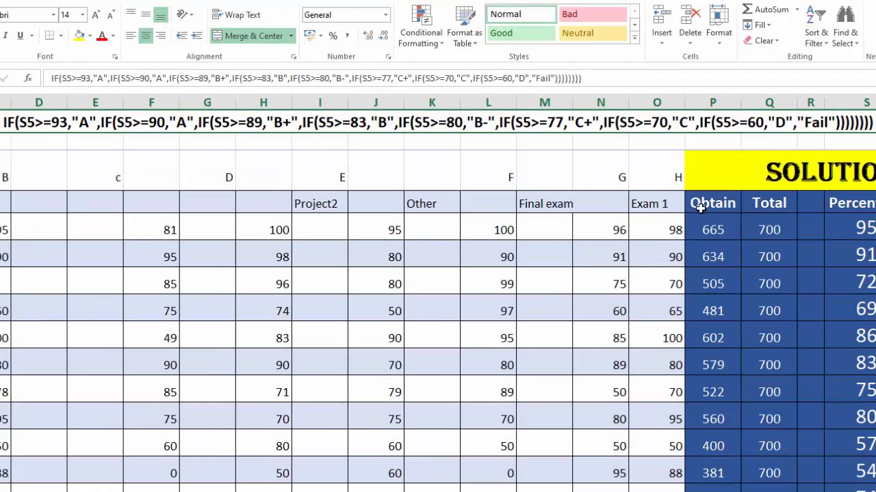
{"action": "left_click", "coordinate": [864, 207]}
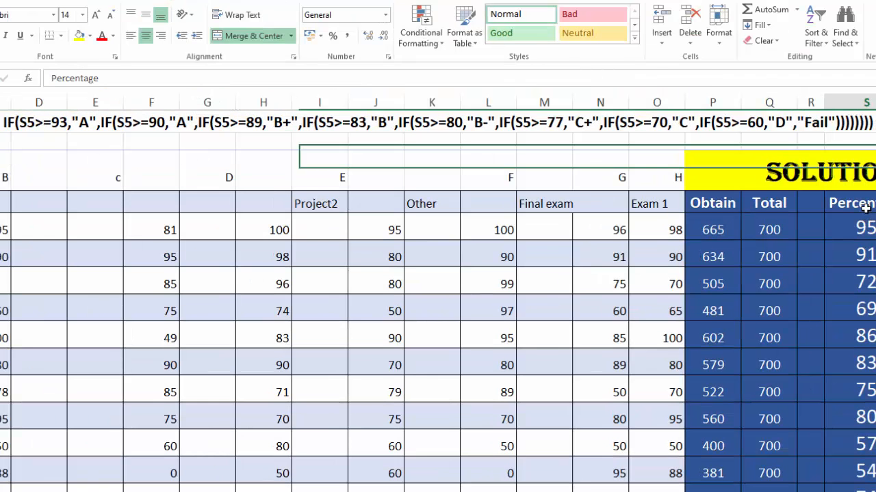
{"action": "left_click", "coordinate": [866, 99]}
{"action": "left_click", "coordinate": [863, 230]}
{"action": "left_click", "coordinate": [863, 231]}
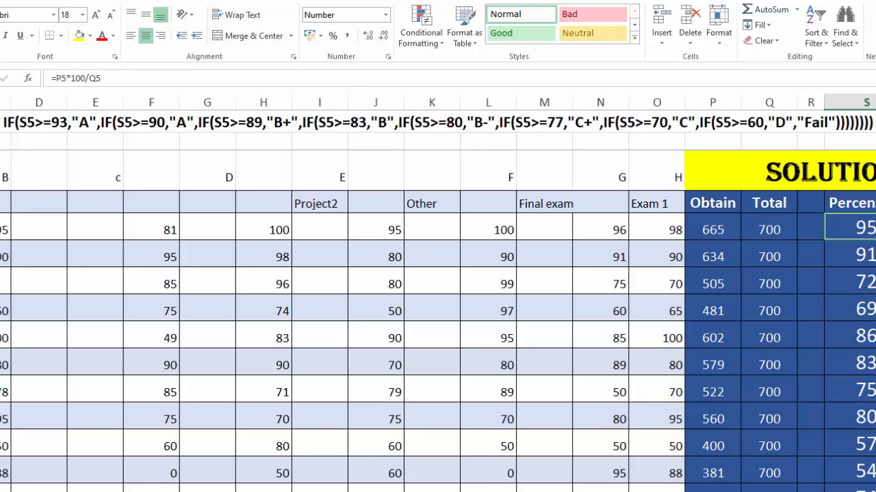
{"action": "scroll", "coordinate": [437, 293], "scroll_direction": "right", "scroll_amount": 3}
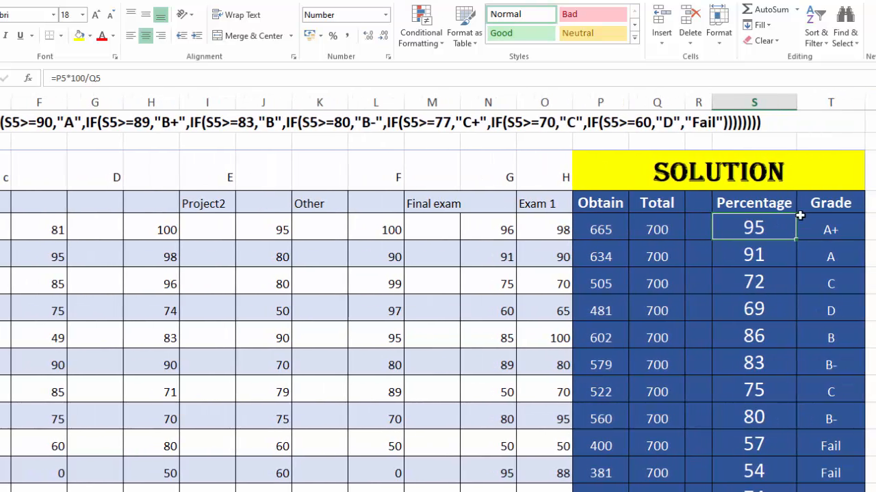
{"action": "left_click", "coordinate": [818, 223]}
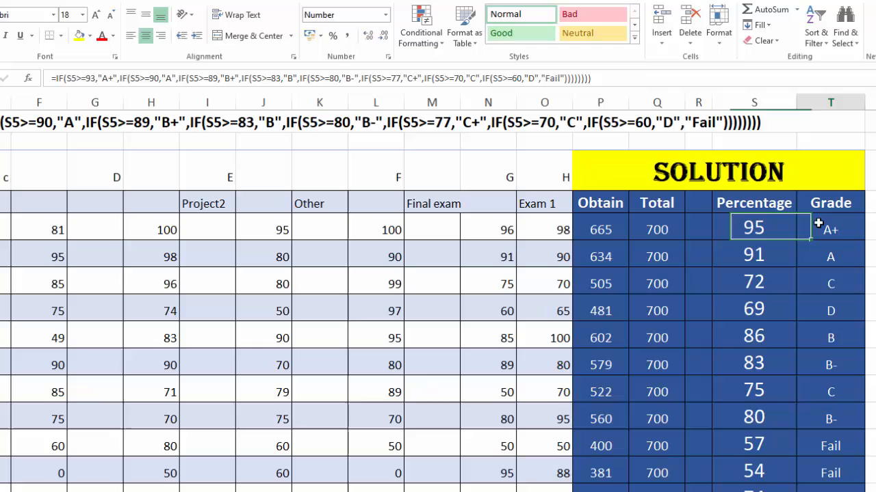
{"action": "left_click", "coordinate": [620, 77]}
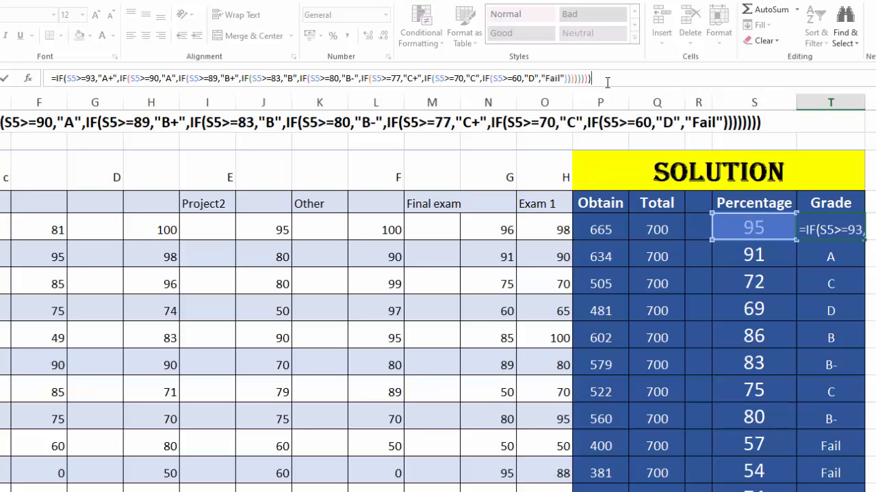
{"action": "key", "text": "Return"}
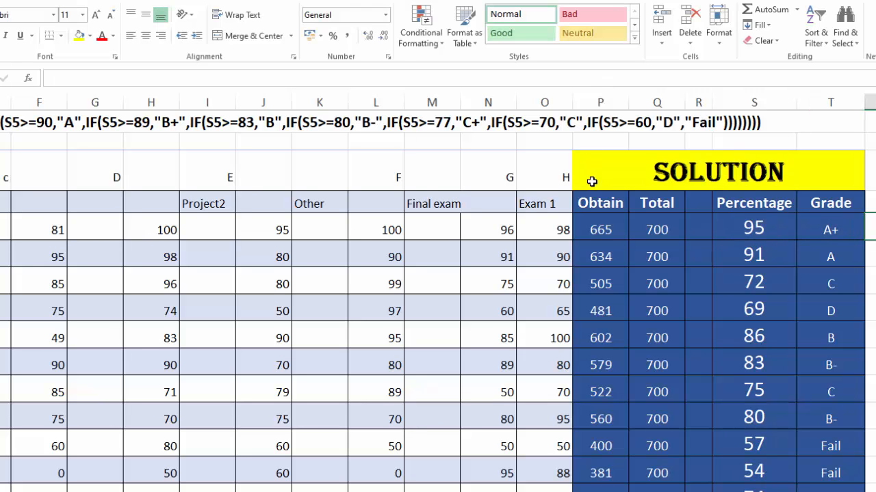